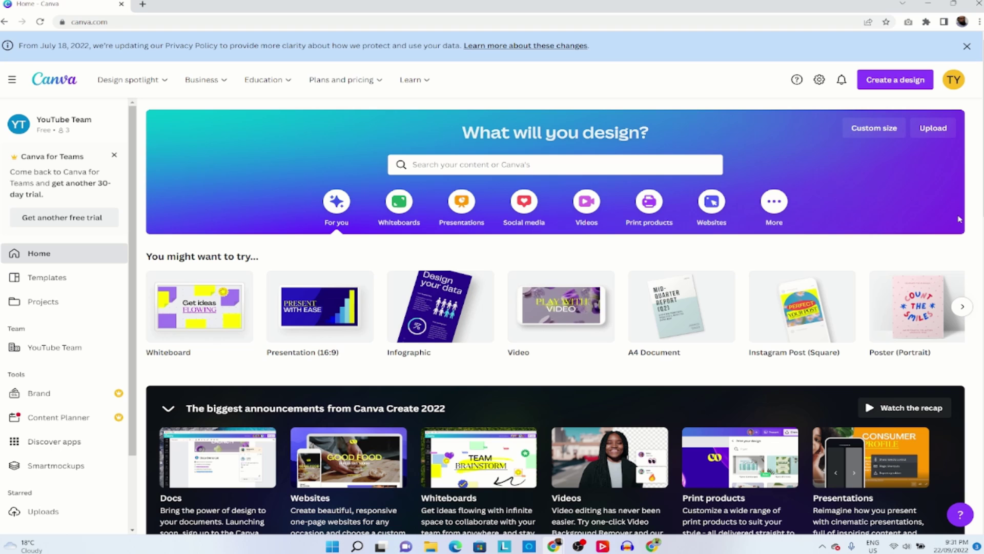
Create a blank 16:9 Presentation and browse the Elements library of shapes, graphics and charts.
click(905, 81)
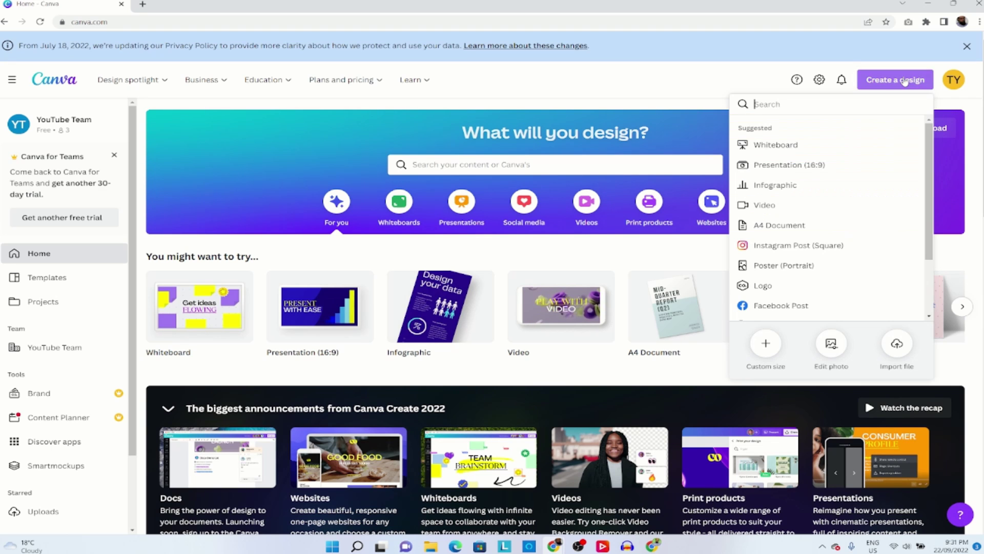
click(804, 167)
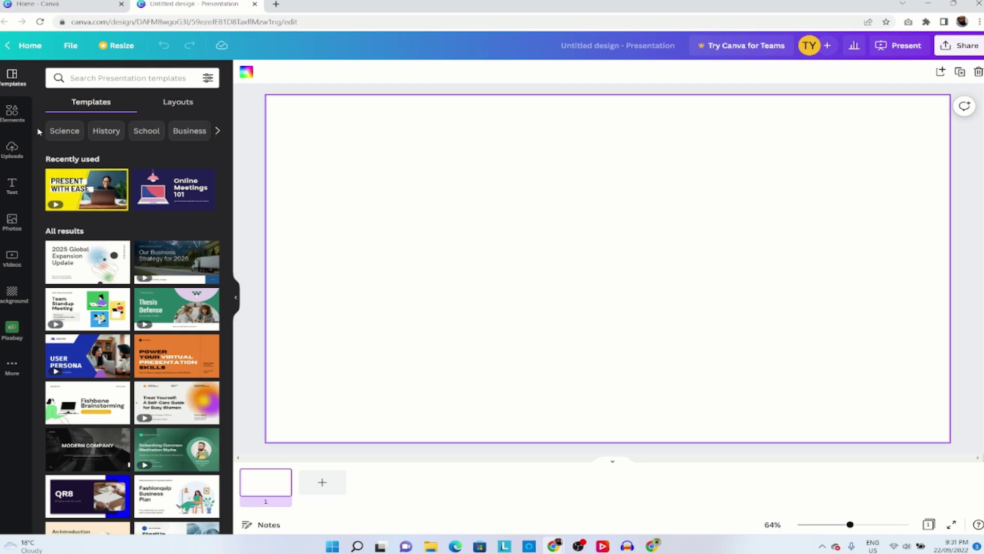
click(12, 111)
scroll(221, 229, down, 2)
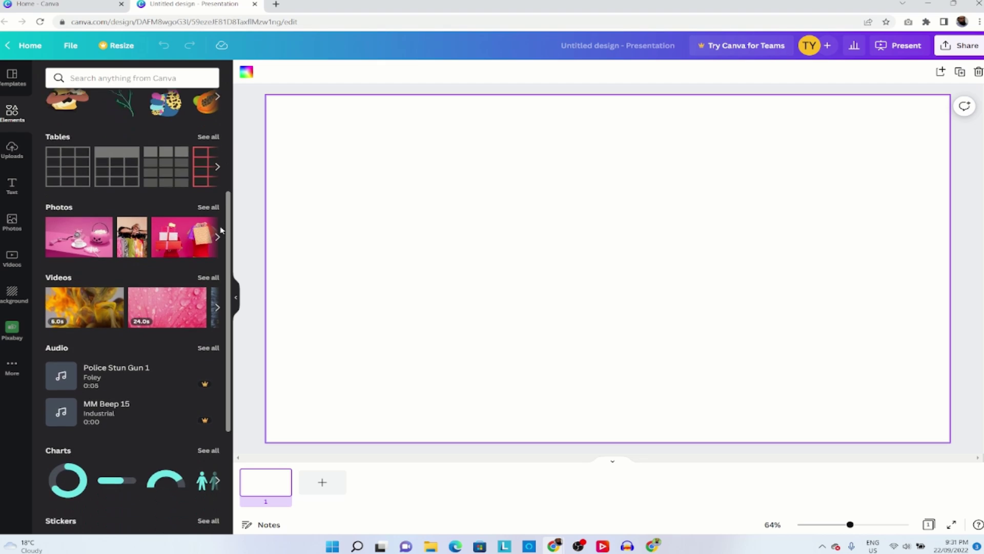
scroll(222, 229, down, 10)
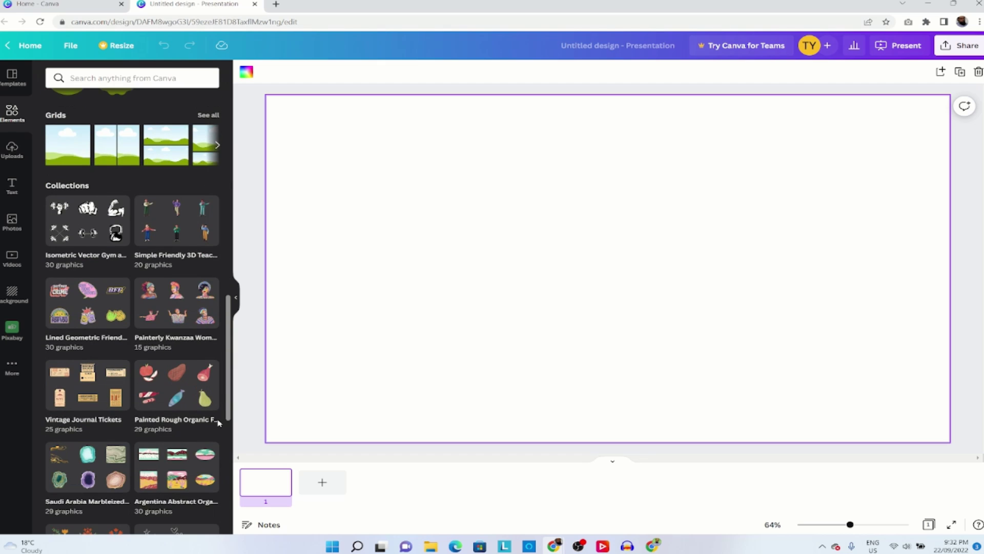
scroll(219, 423, down, 3)
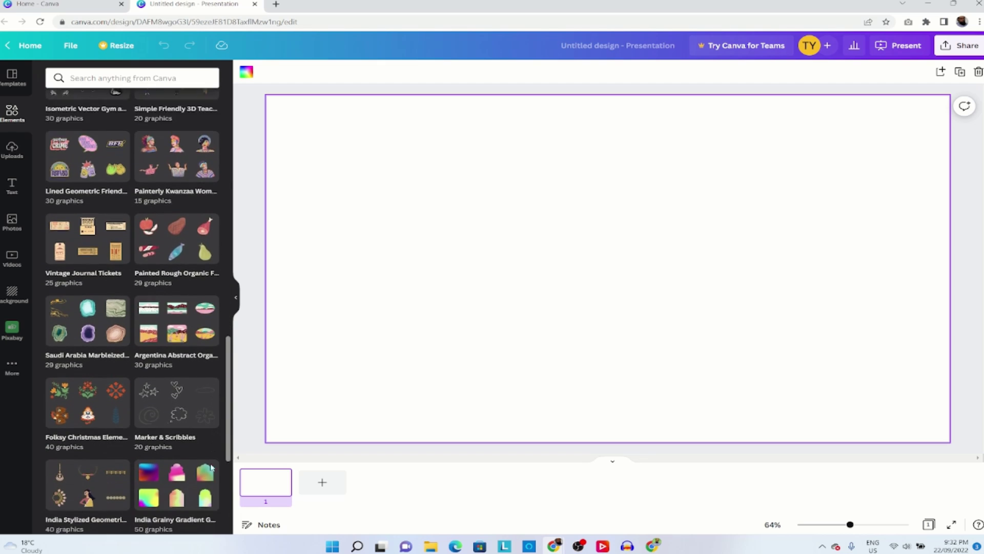
scroll(210, 467, down, 2)
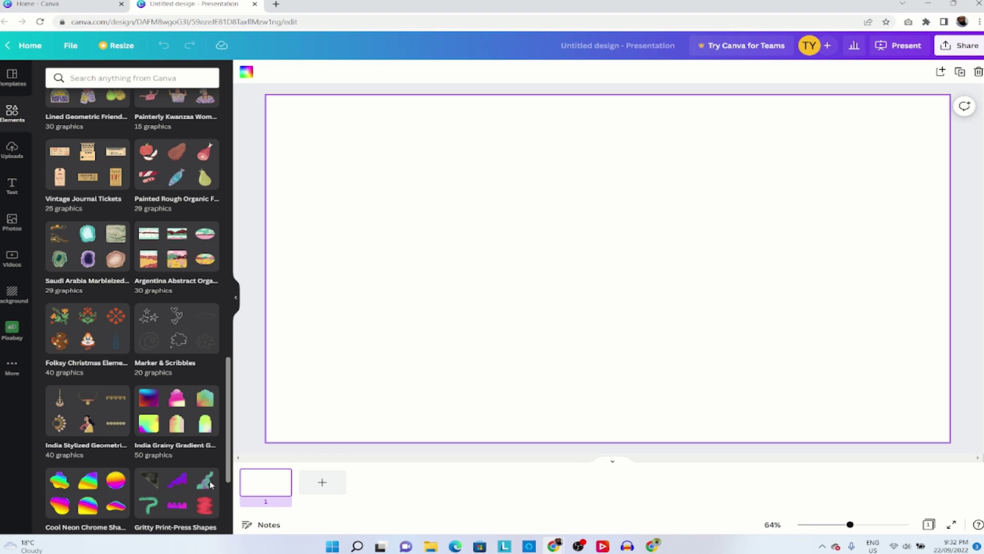
scroll(210, 484, up, 12)
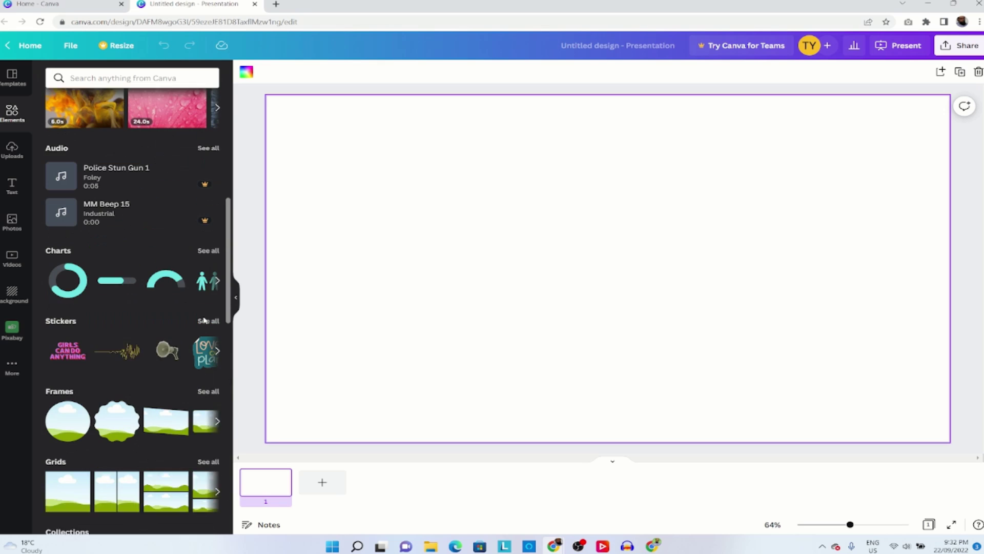
scroll(205, 307, up, 5)
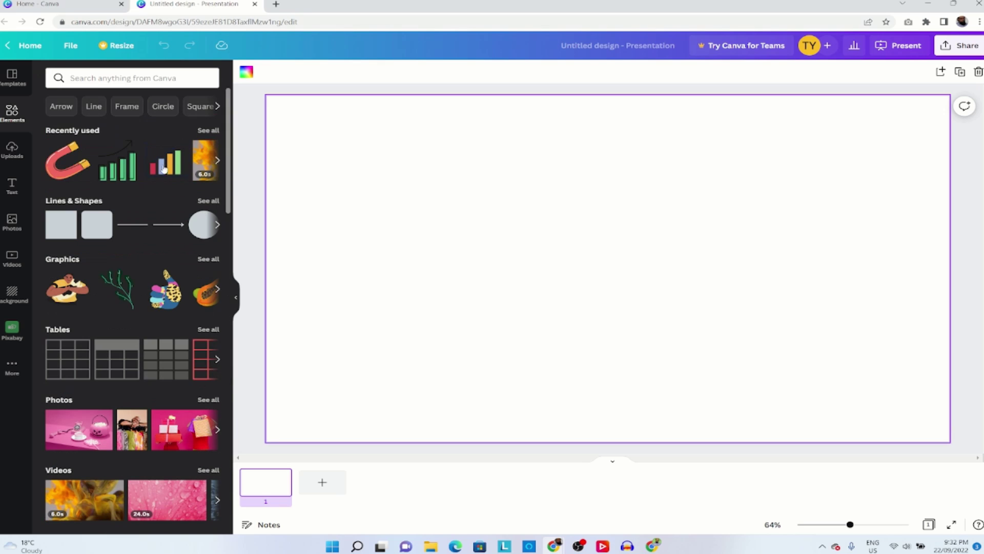
Search the elements for 'physics' and add the colored atom graphic to the slide.
click(88, 77)
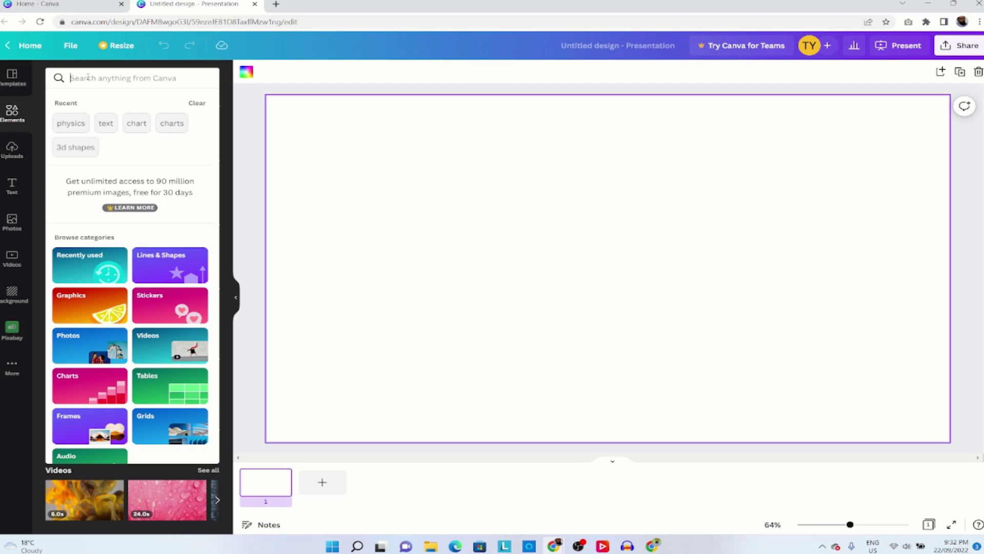
text(phys)
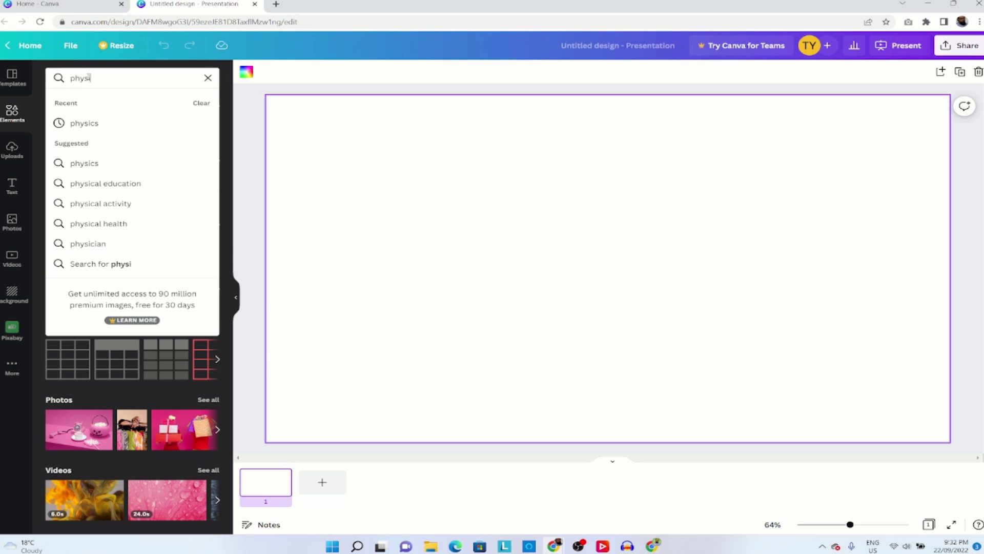
text(i)
click(84, 163)
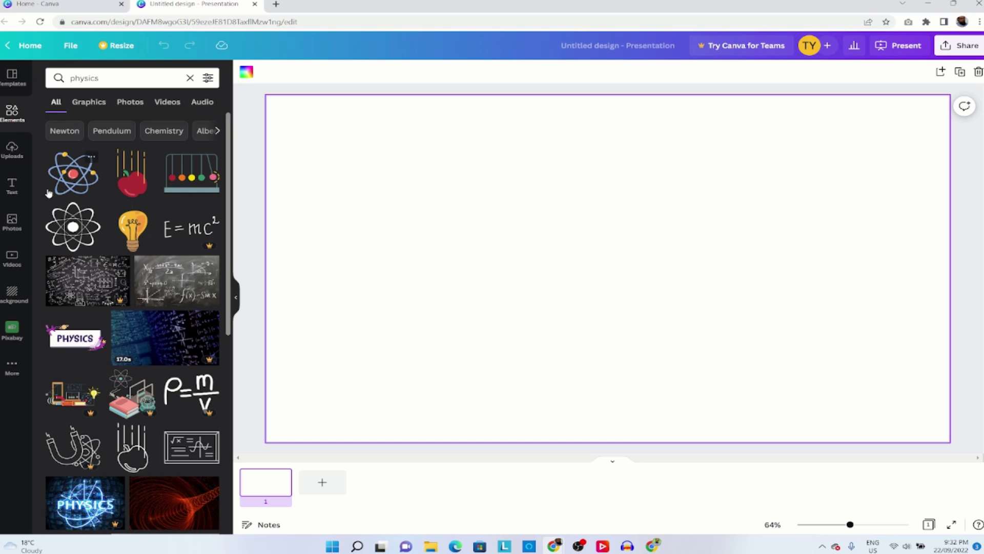
click(90, 157)
Add the lightbulb on the left, move the atom upper right, and add the red magnet.
click(134, 230)
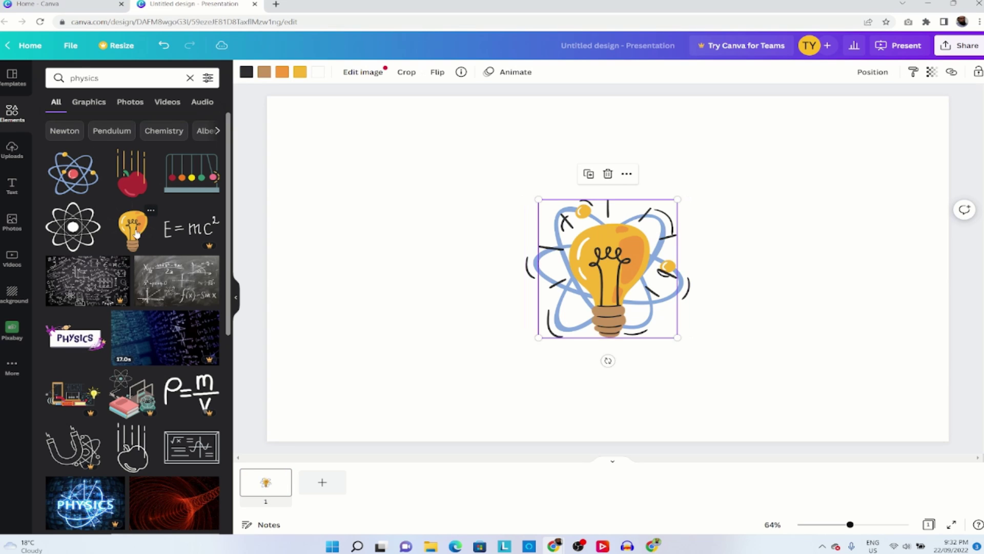
drag(607, 287, 421, 245)
drag(556, 274, 685, 219)
scroll(105, 332, down, 3)
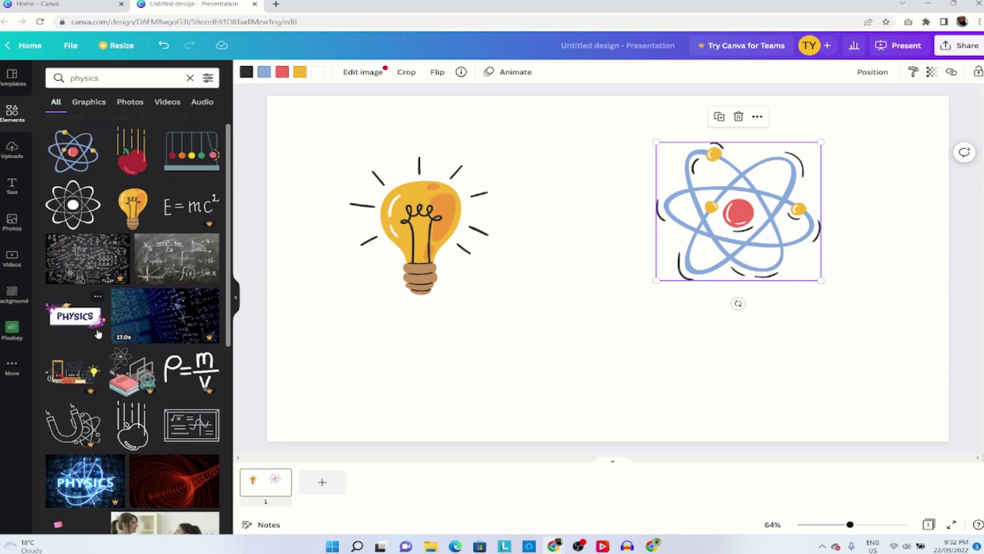
scroll(105, 332, down, 4)
click(191, 366)
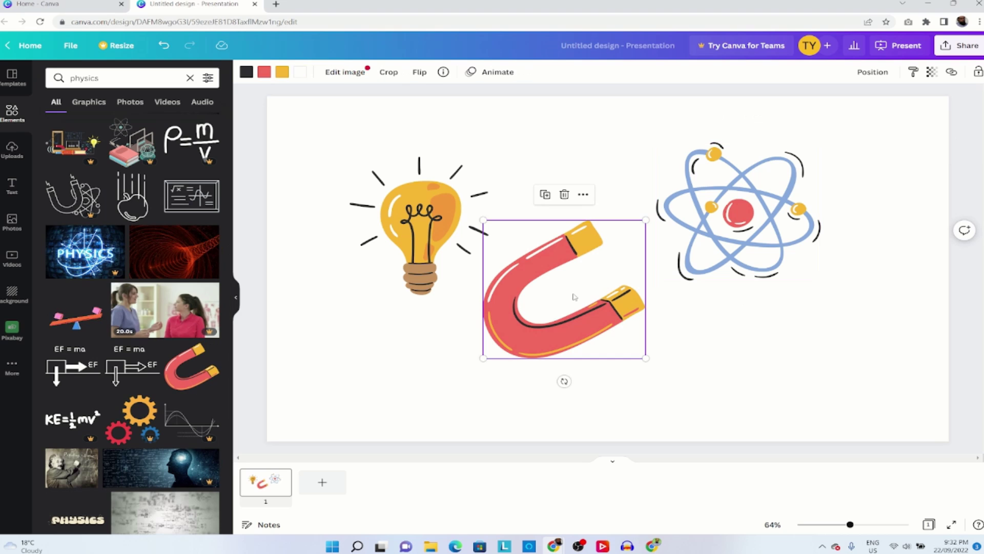
Find the telescope graphic in the physics results and drag it onto the slide.
scroll(175, 273, up, 1)
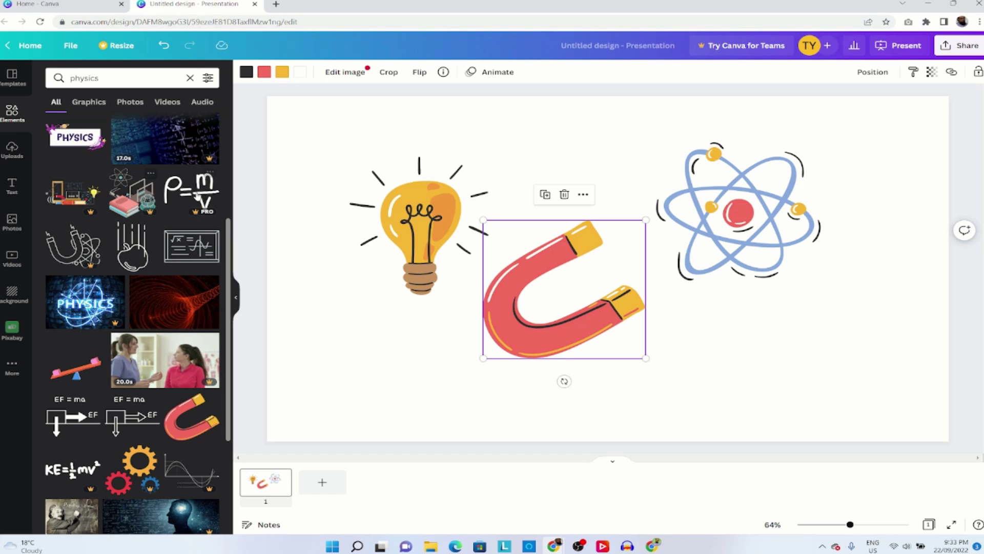
scroll(223, 337, down, 5)
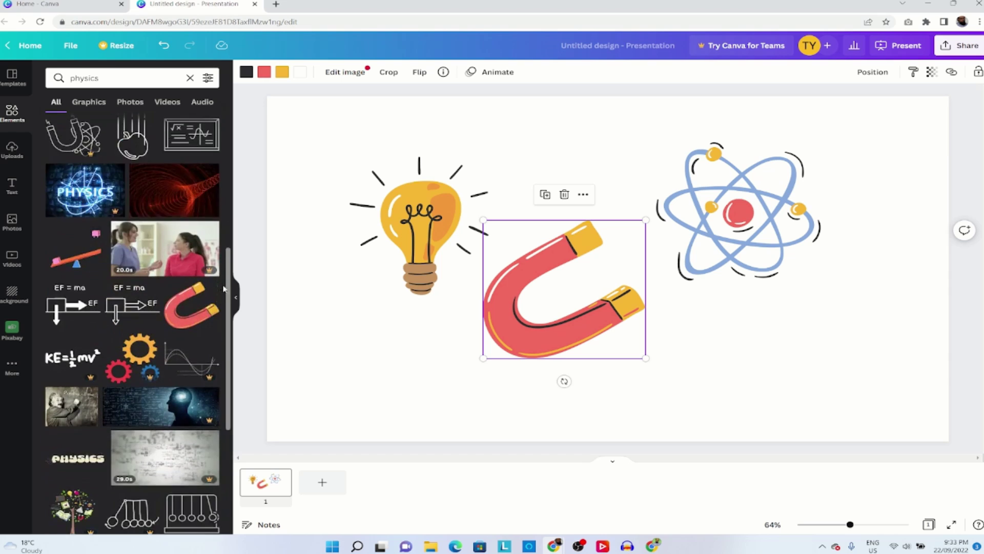
scroll(223, 337, down, 3)
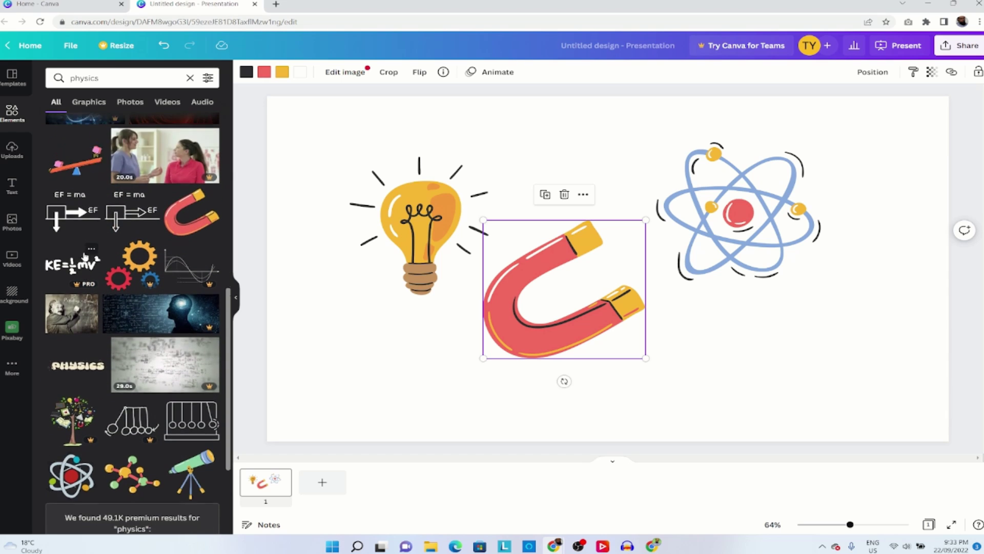
scroll(86, 255, down, 3)
drag(191, 176, 362, 347)
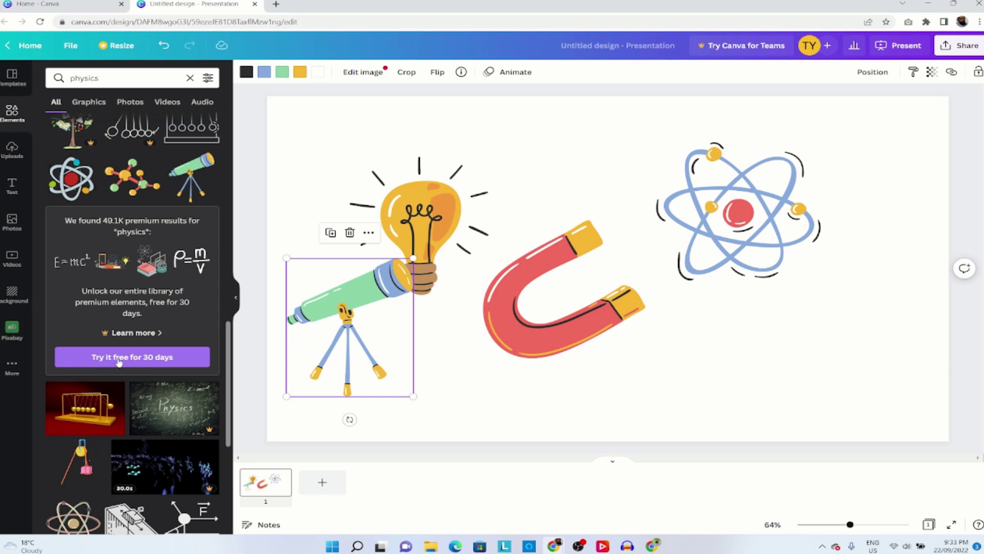
scroll(118, 362, down, 3)
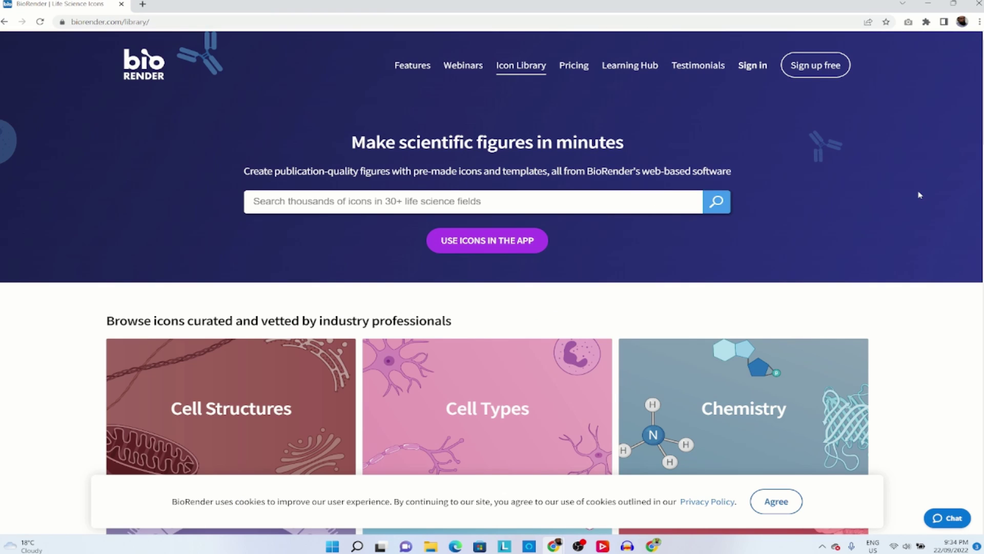
Review BioRender's pricing plans.
click(582, 69)
scroll(296, 149, down, 3)
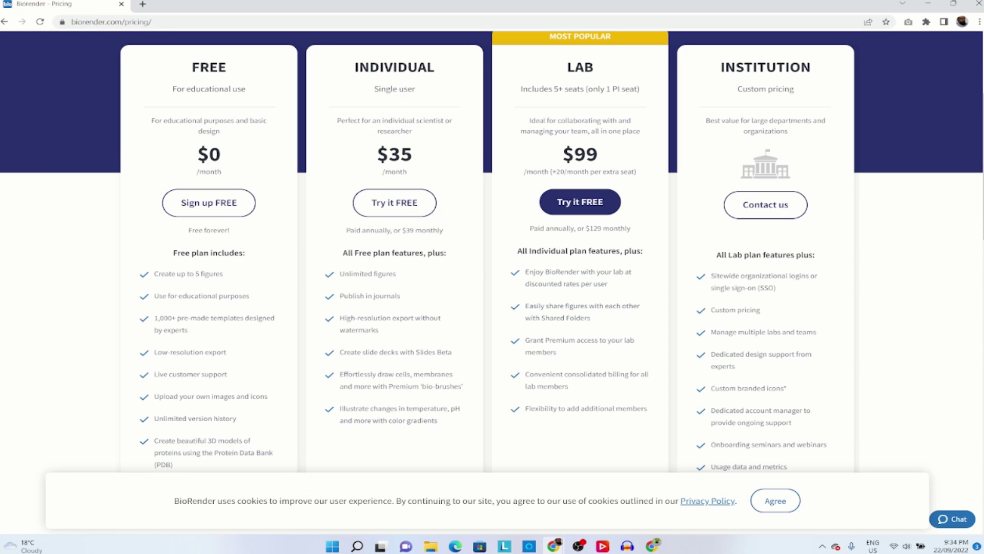
scroll(980, 293, down, 5)
scroll(980, 293, down, 1)
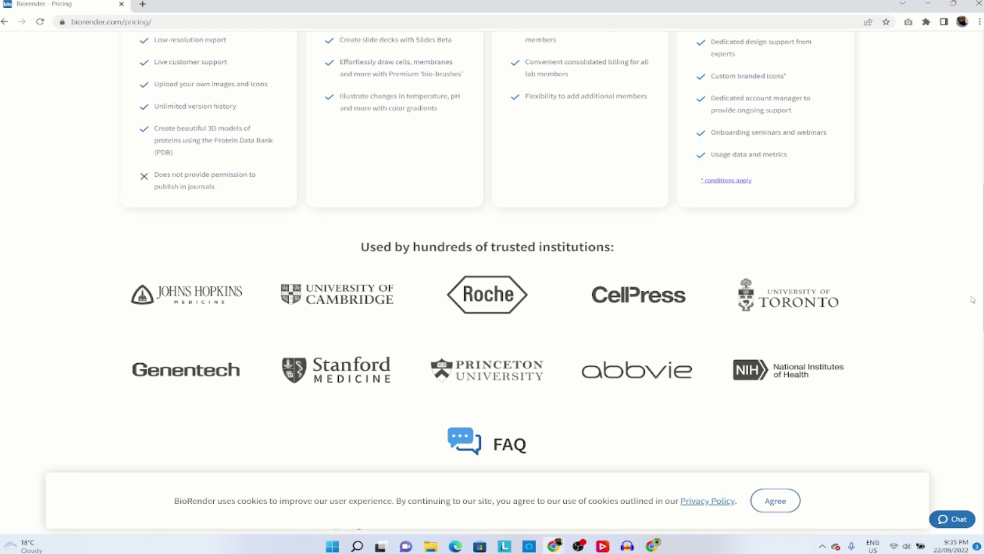
scroll(562, 177, up, 6)
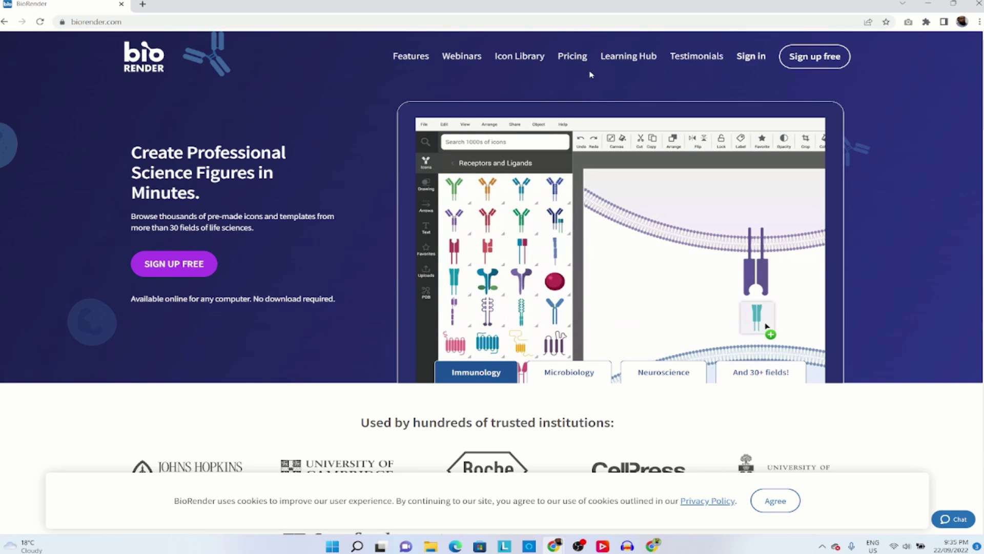
Browse the Icon Library categories such as Cell Structures, Chemistry and Human Anatomy.
click(513, 58)
scroll(745, 130, down, 1)
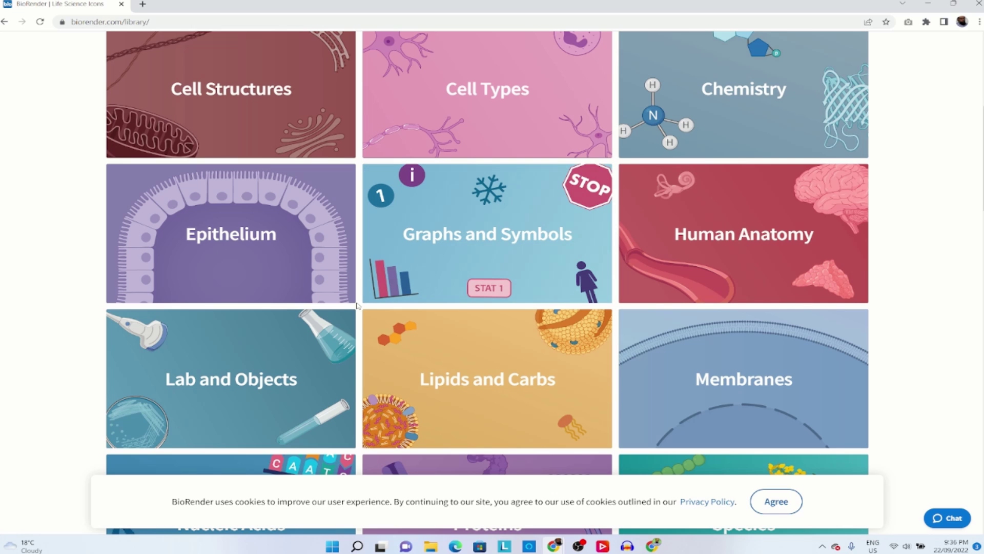
scroll(570, 279, up, 3)
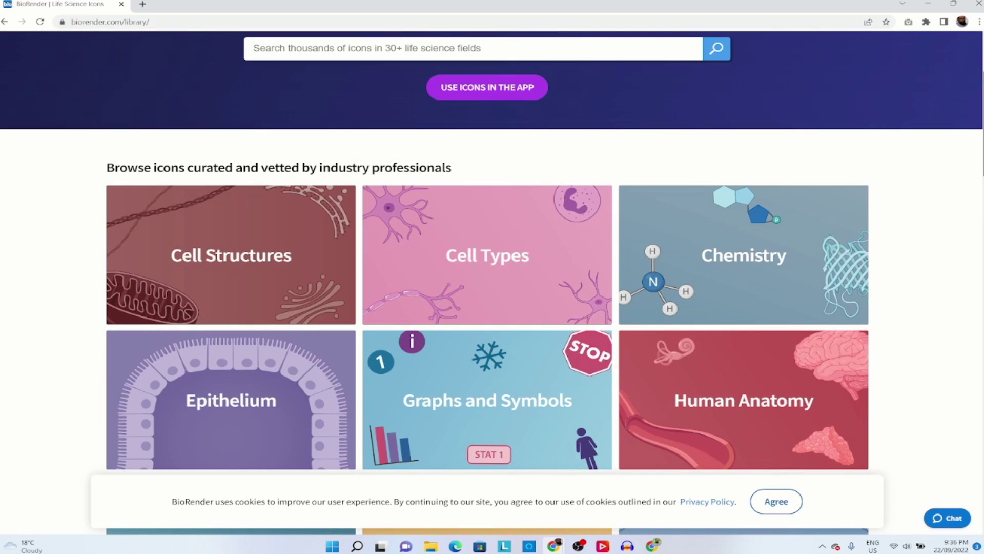
scroll(492, 285, down, 1)
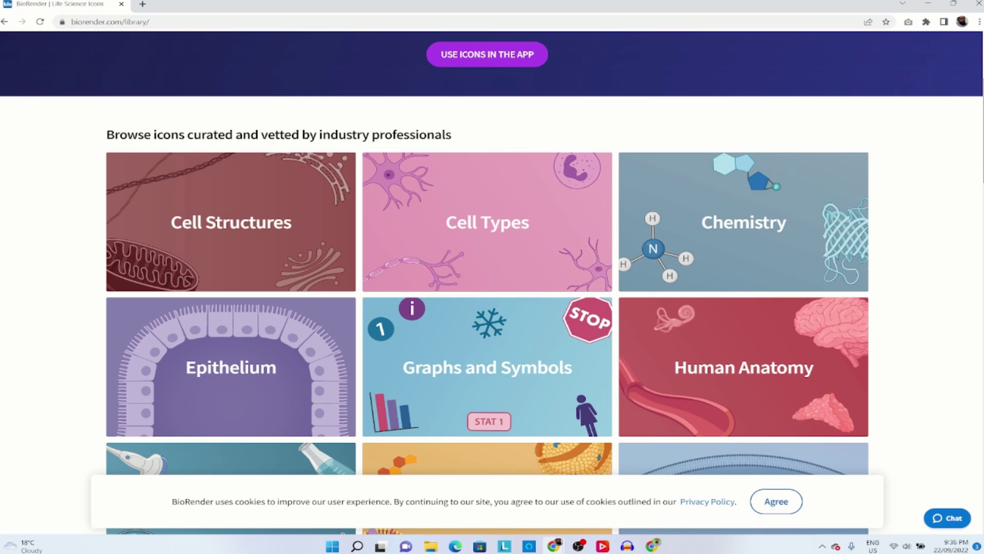
scroll(939, 443, down, 15)
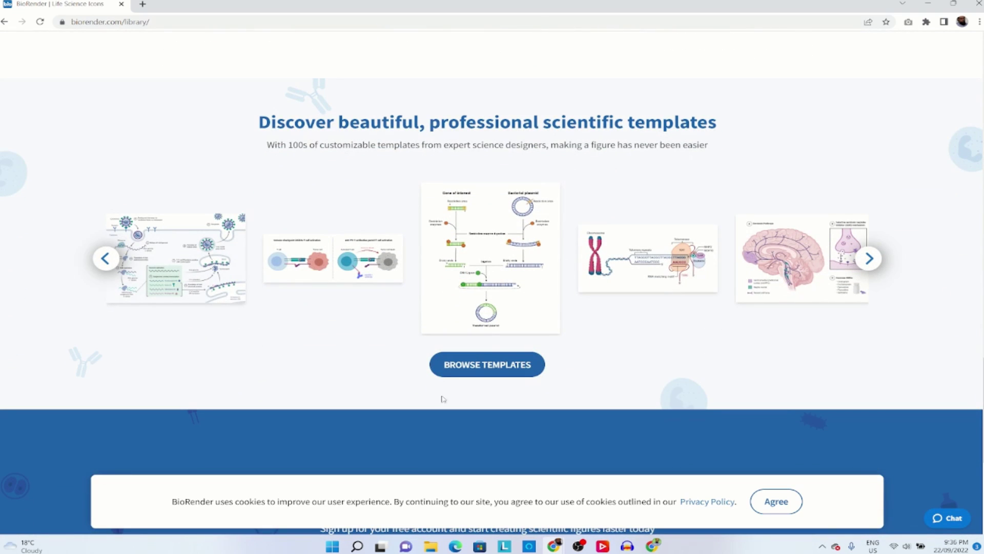
Open BioRender's templates gallery and filter it to Immunology.
click(461, 370)
scroll(974, 227, down, 3)
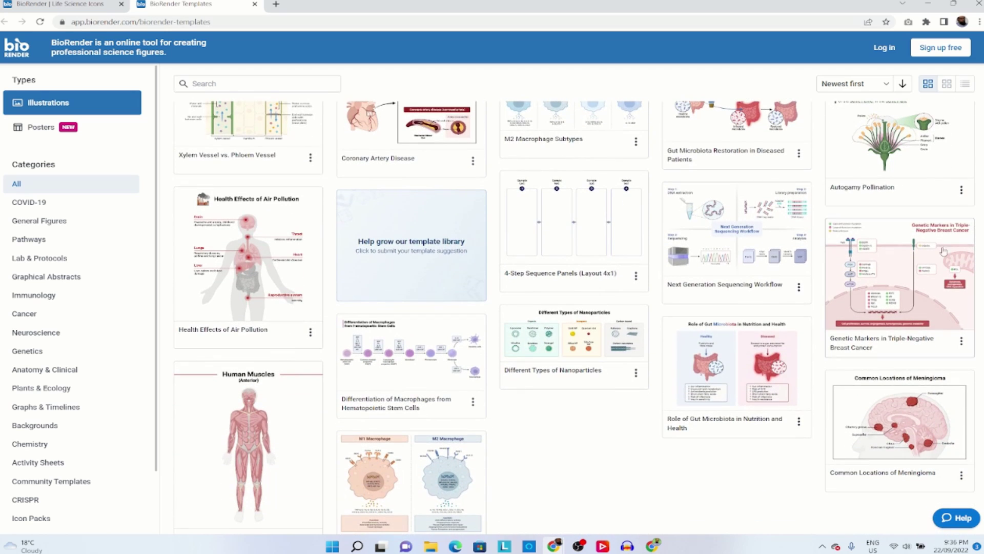
scroll(73, 221, down, 1)
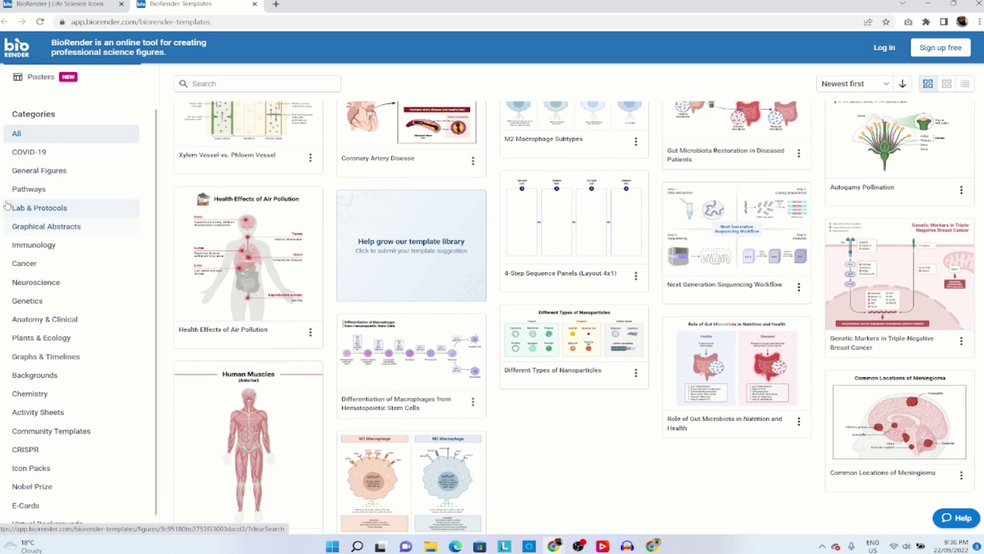
click(44, 244)
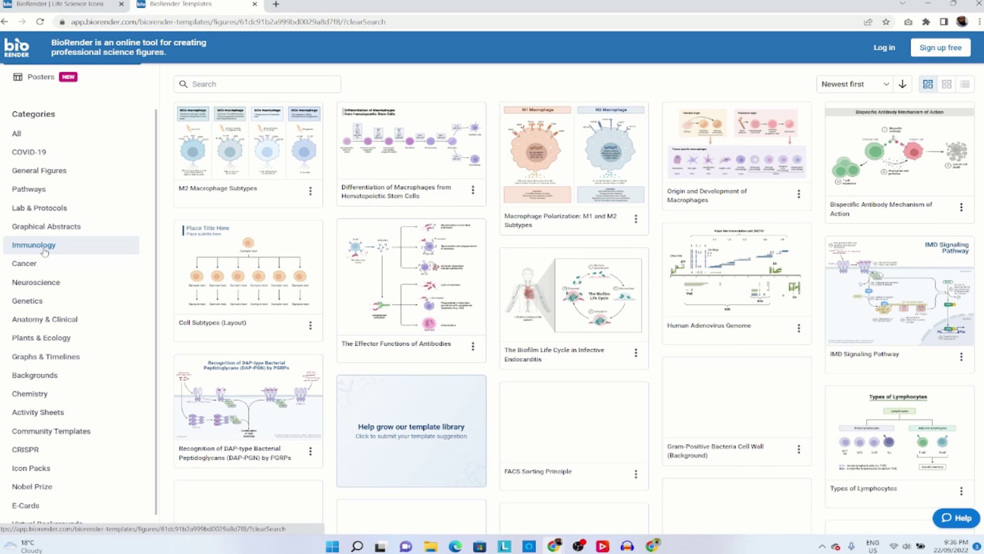
Browse the Plants & Ecology, then the Genetics template categories.
scroll(62, 307, down, 1)
click(62, 326)
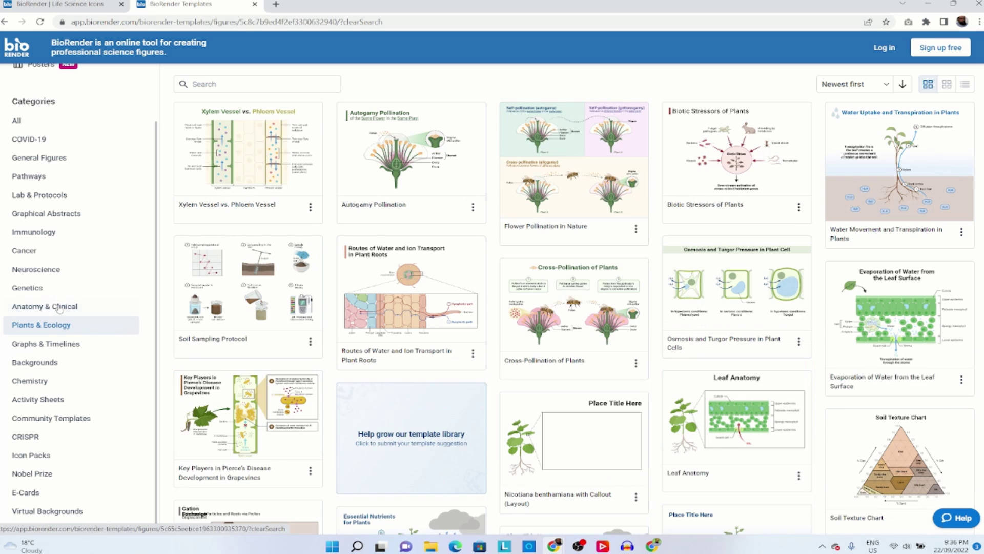
click(77, 288)
scroll(916, 369, down, 2)
scroll(916, 369, down, 5)
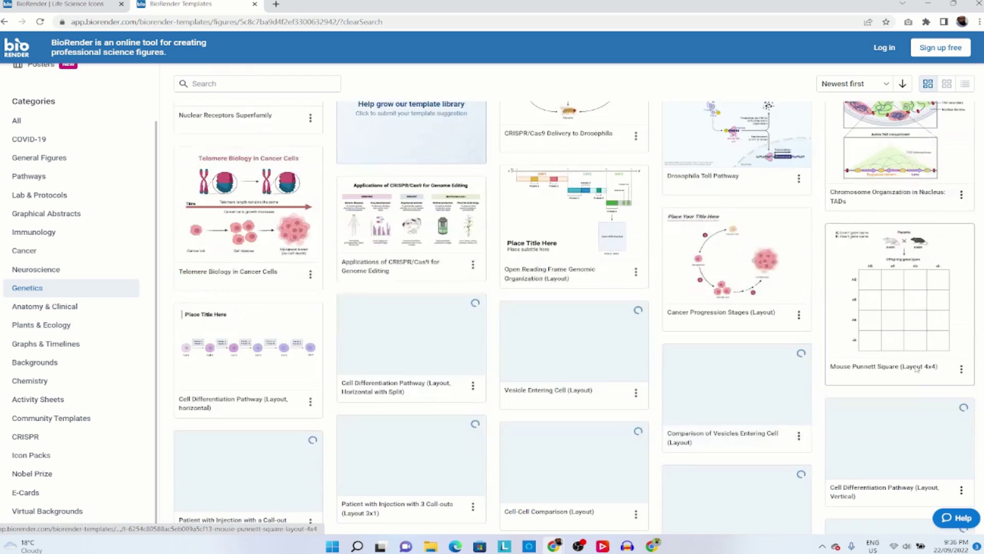
scroll(916, 369, down, 3)
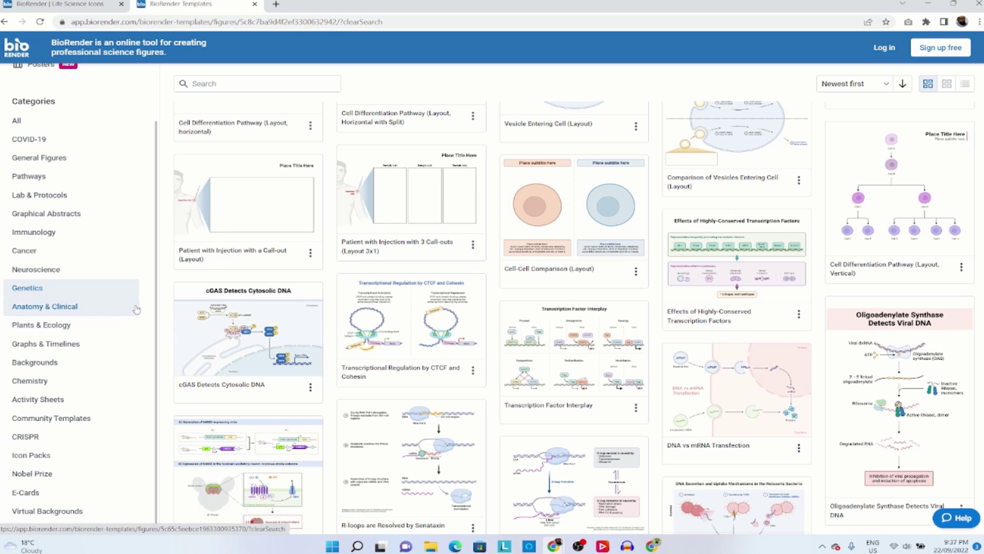
scroll(769, 358, up, 1)
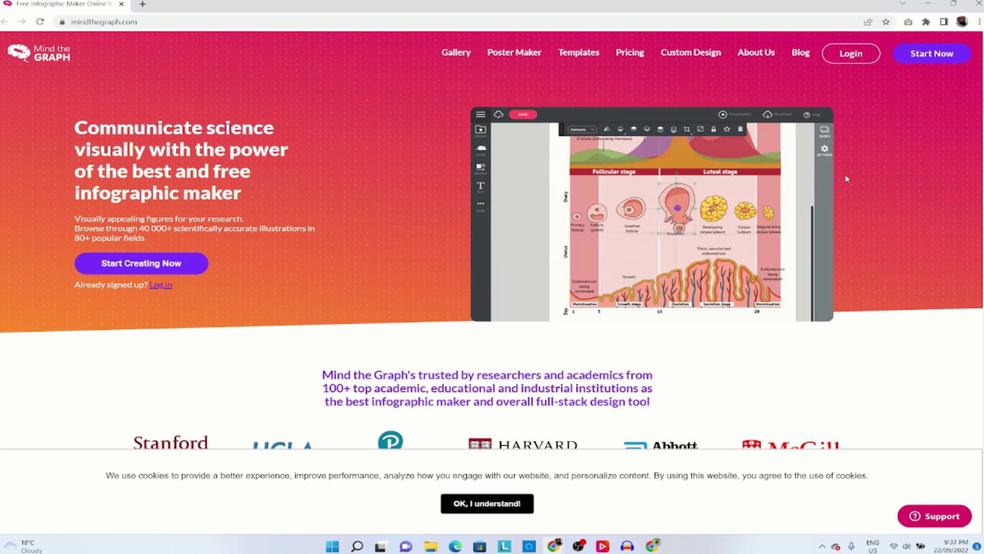
Review Mind the Graph's subscription plans and prices.
click(631, 54)
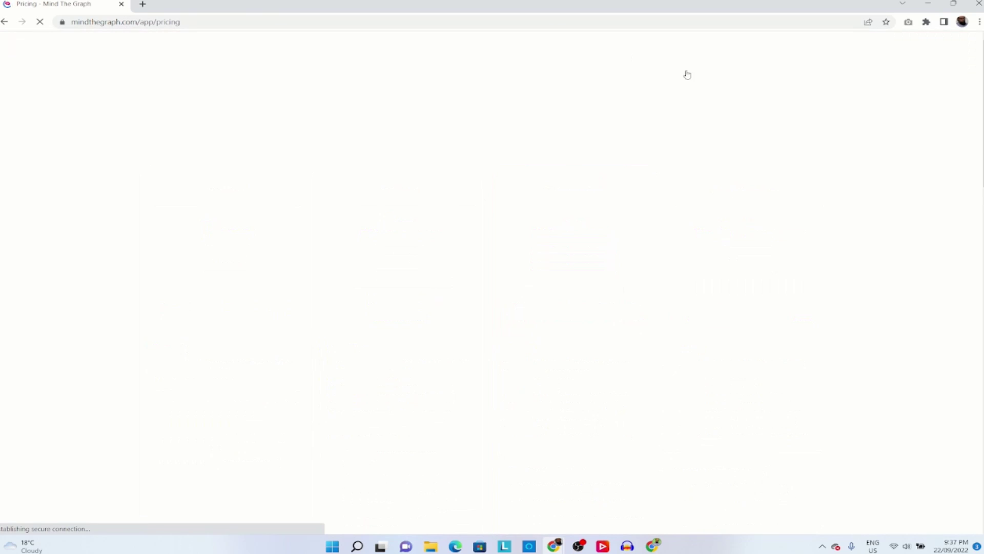
scroll(240, 273, down, 2)
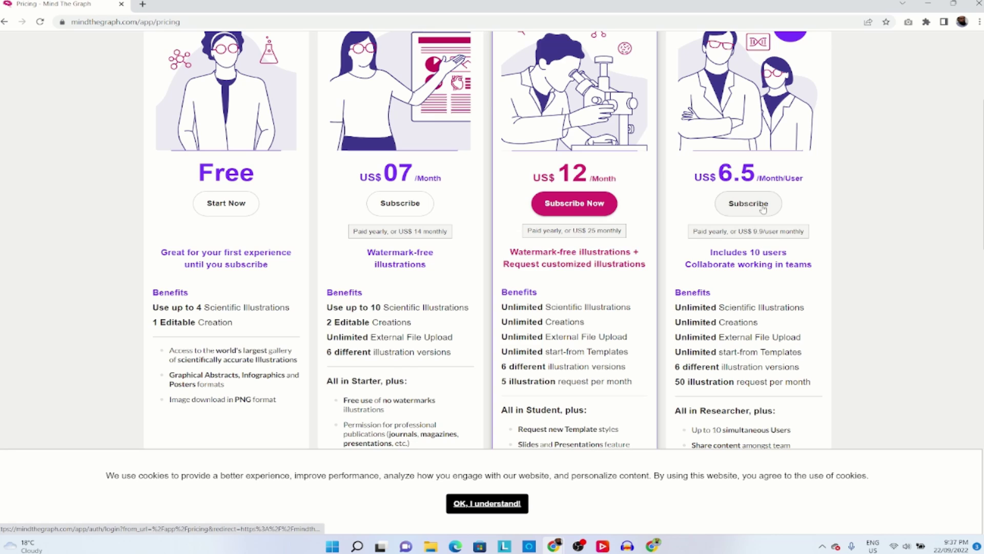
scroll(642, 122, up, 4)
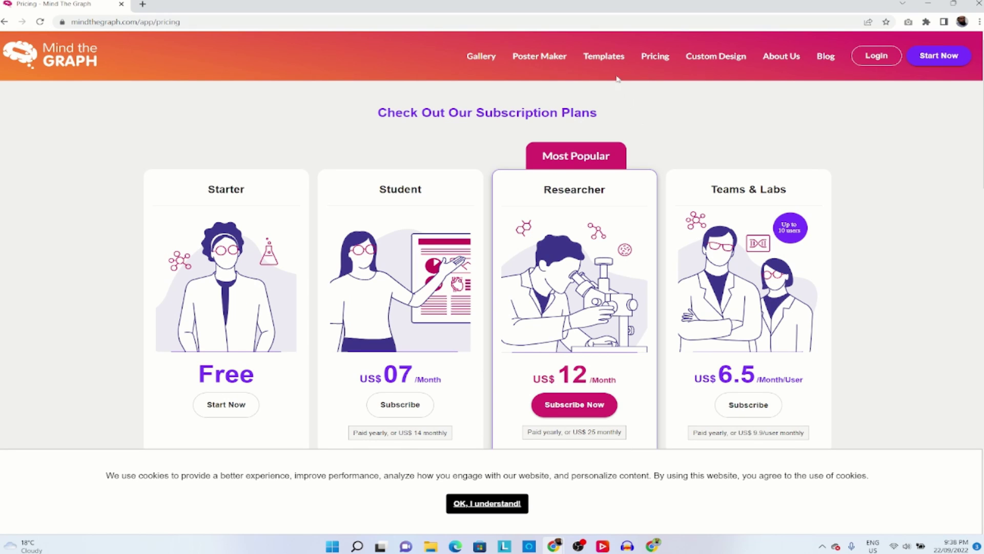
Check the template formats and show all Infographics templates.
click(604, 56)
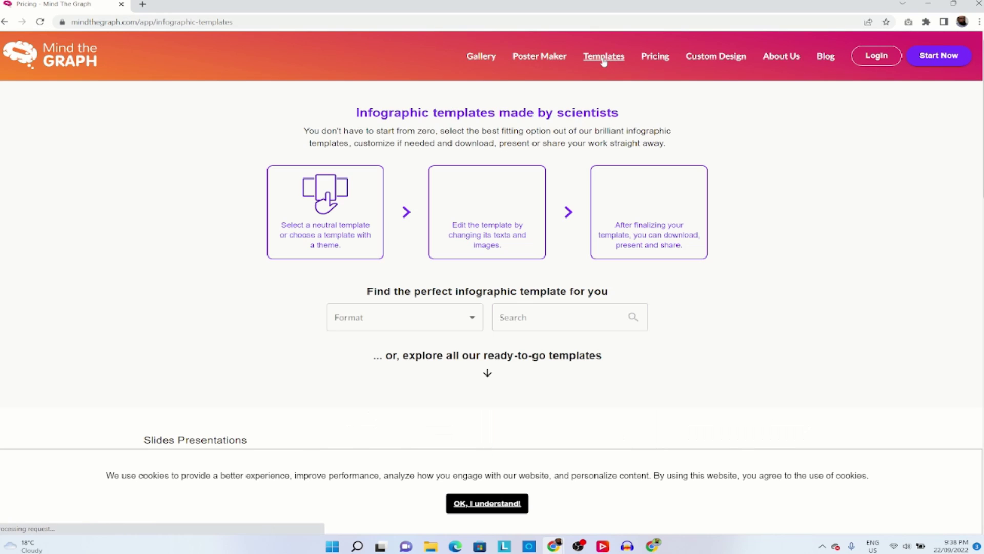
scroll(389, 257, down, 2)
click(390, 218)
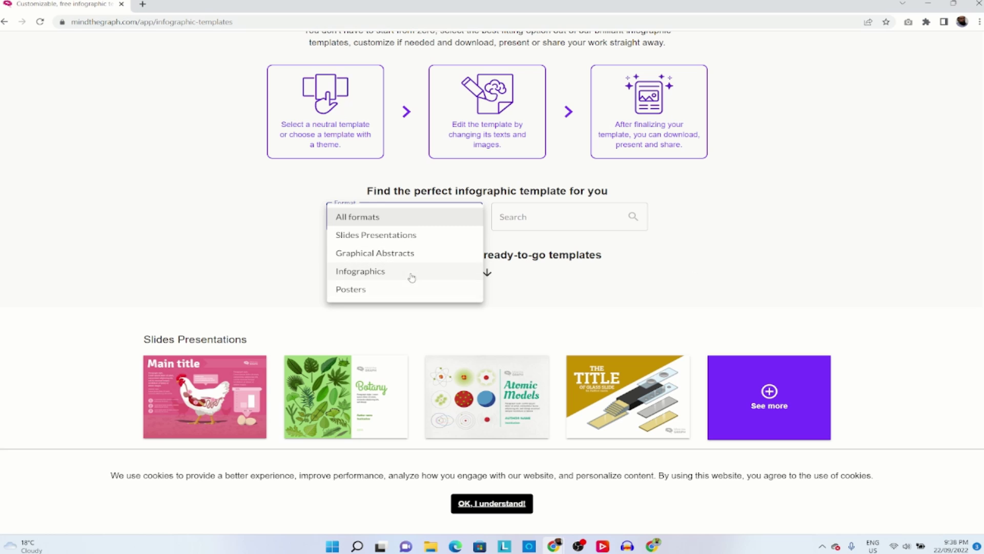
scroll(821, 345, down, 5)
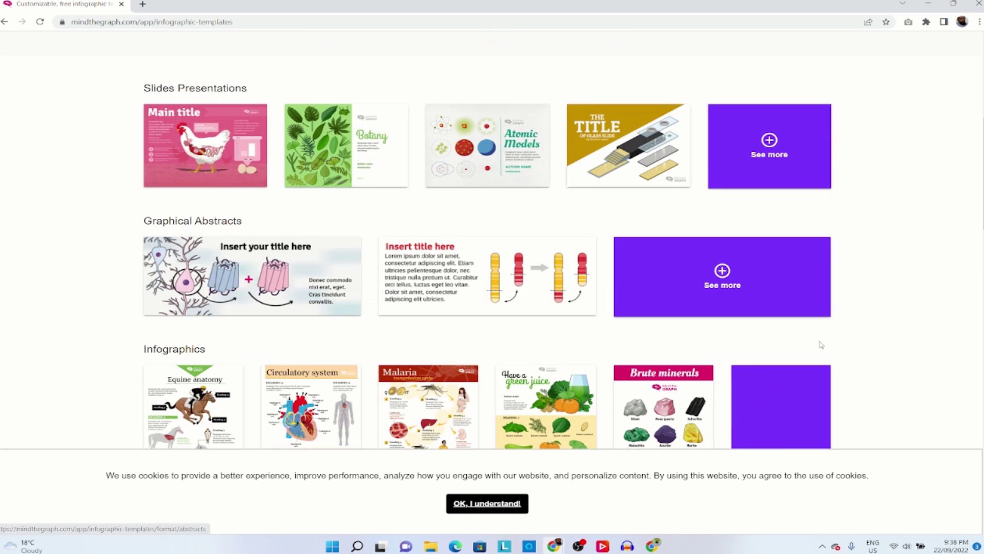
scroll(821, 345, down, 1)
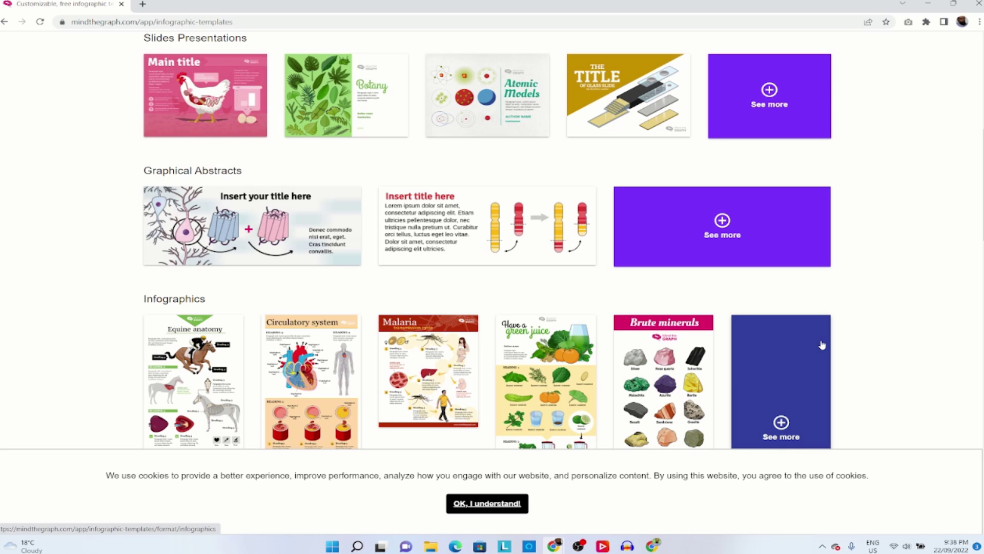
scroll(821, 345, down, 2)
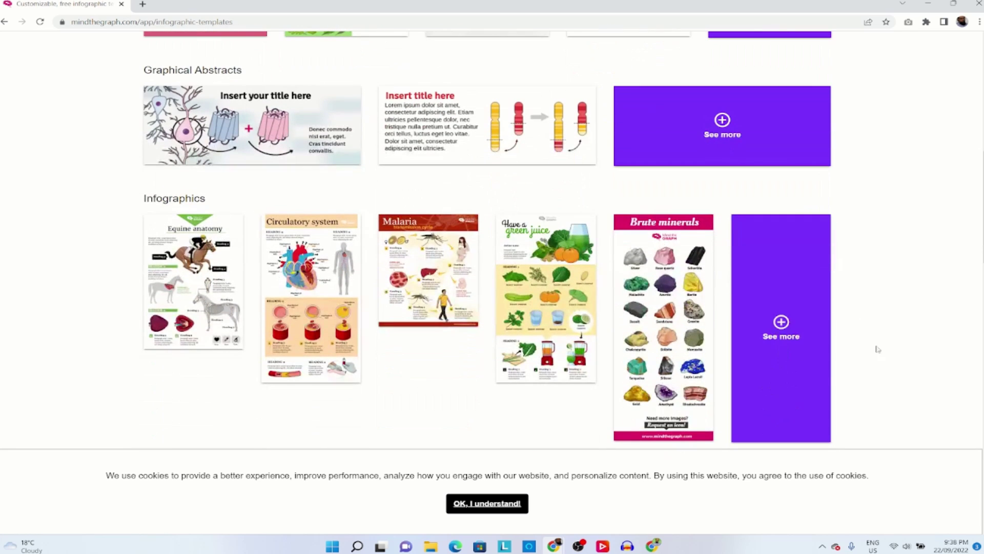
click(779, 327)
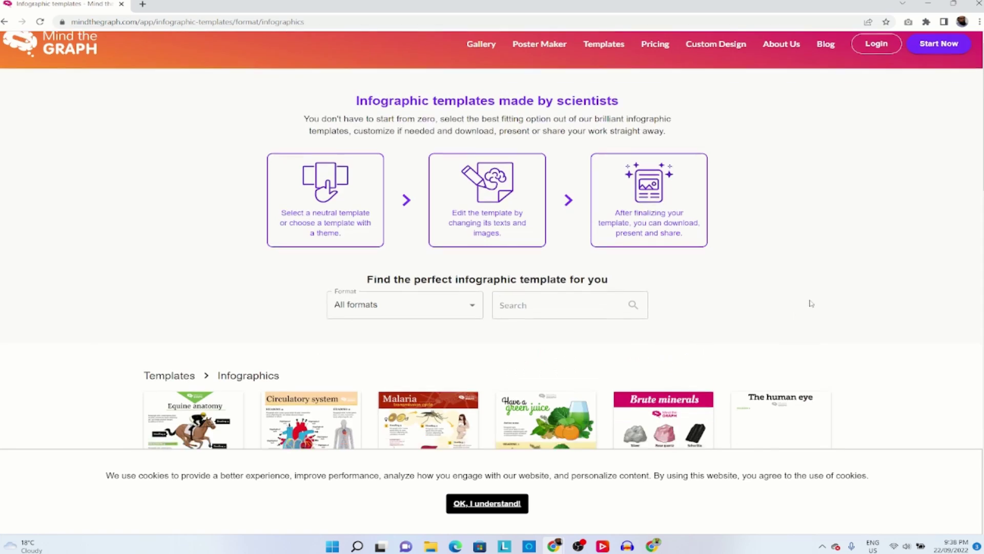